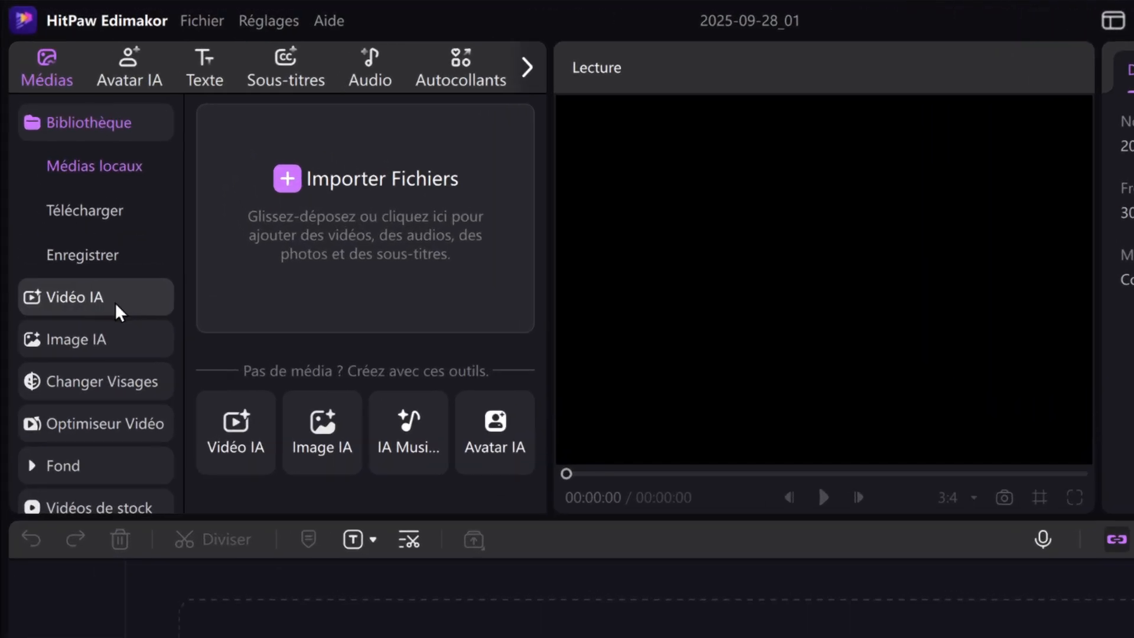
Open the Vidéo IA tools and look through the available AI video options
{"action": "left_click", "coordinate": [115, 302]}
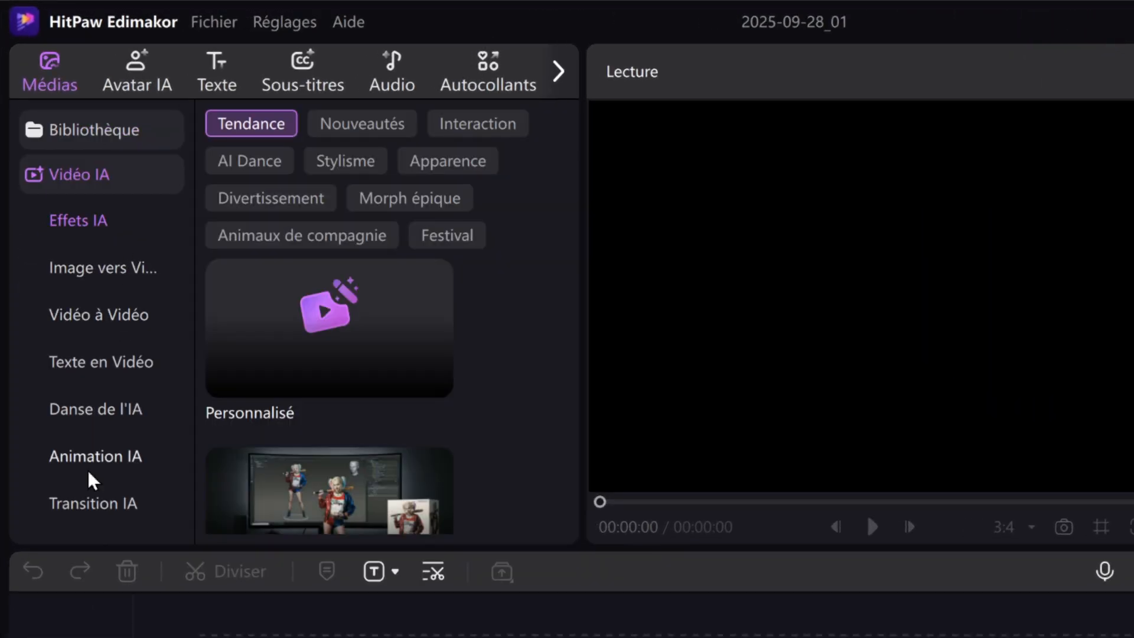
{"action": "scroll", "coordinate": [102, 285], "scroll_direction": "down", "scroll_amount": 3}
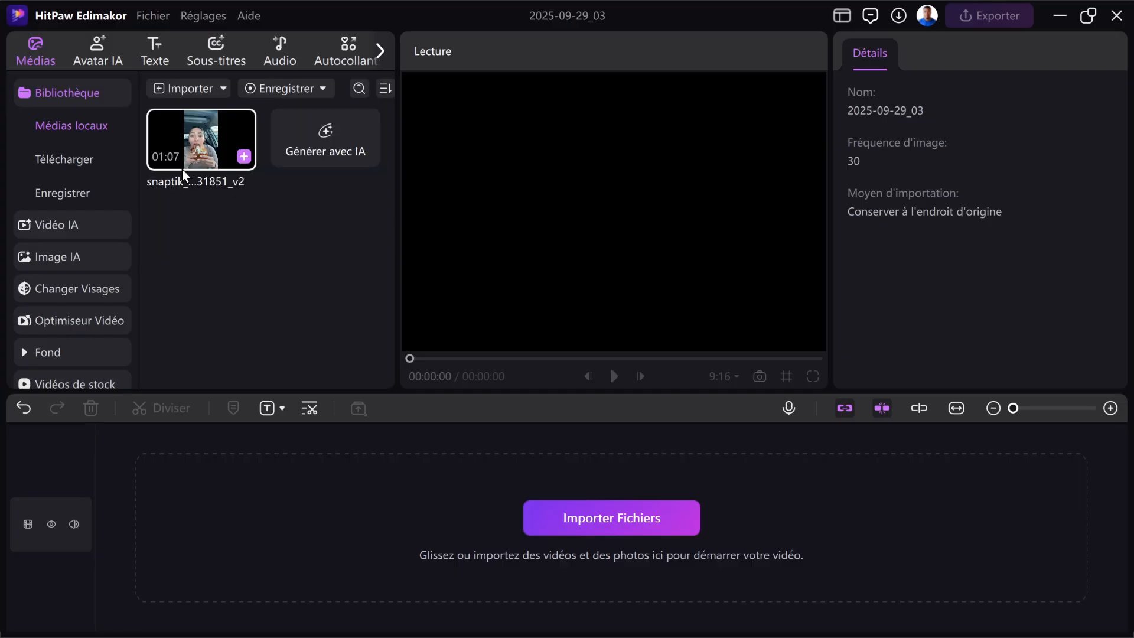
Send the imported snaptik clip of the woman eating to Stylisation Vidéo and confirm its opening segment as the trimmed part
{"action": "right_click", "coordinate": [210, 155]}
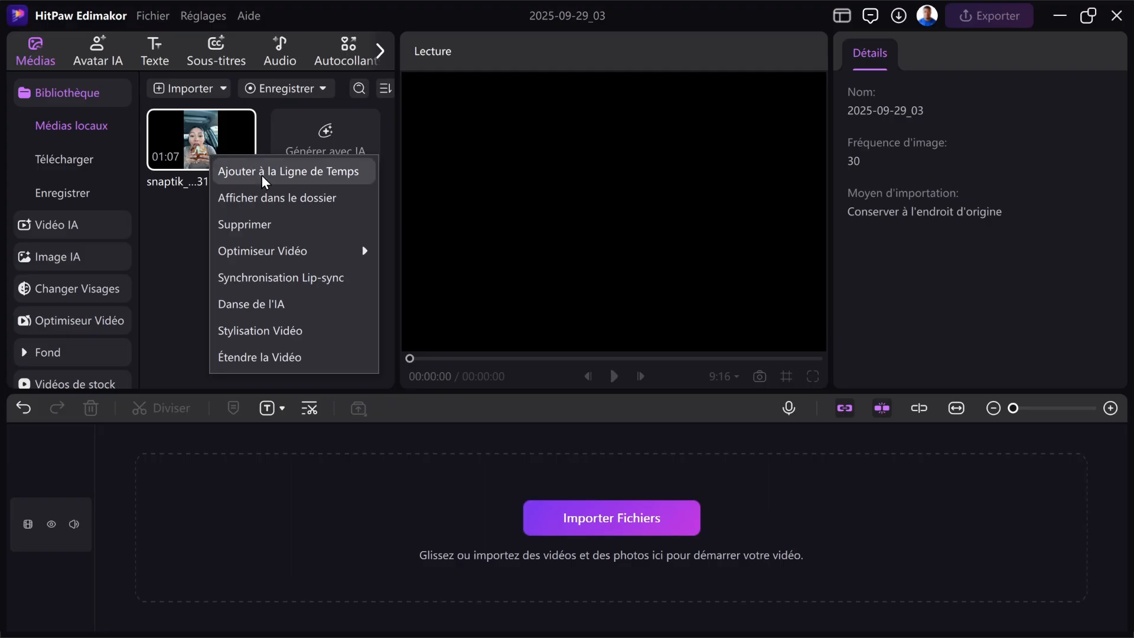
{"action": "left_click", "coordinate": [270, 337]}
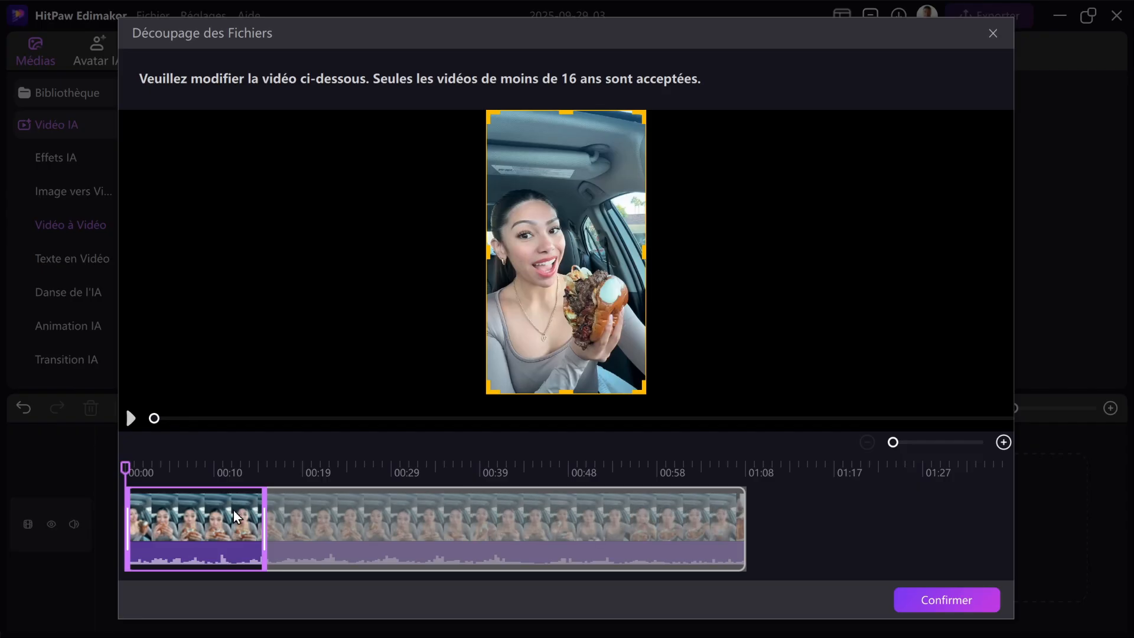
{"action": "left_click_drag", "start_coordinate": [187, 528], "coordinate": [89, 454]}
{"action": "left_click", "coordinate": [963, 598]}
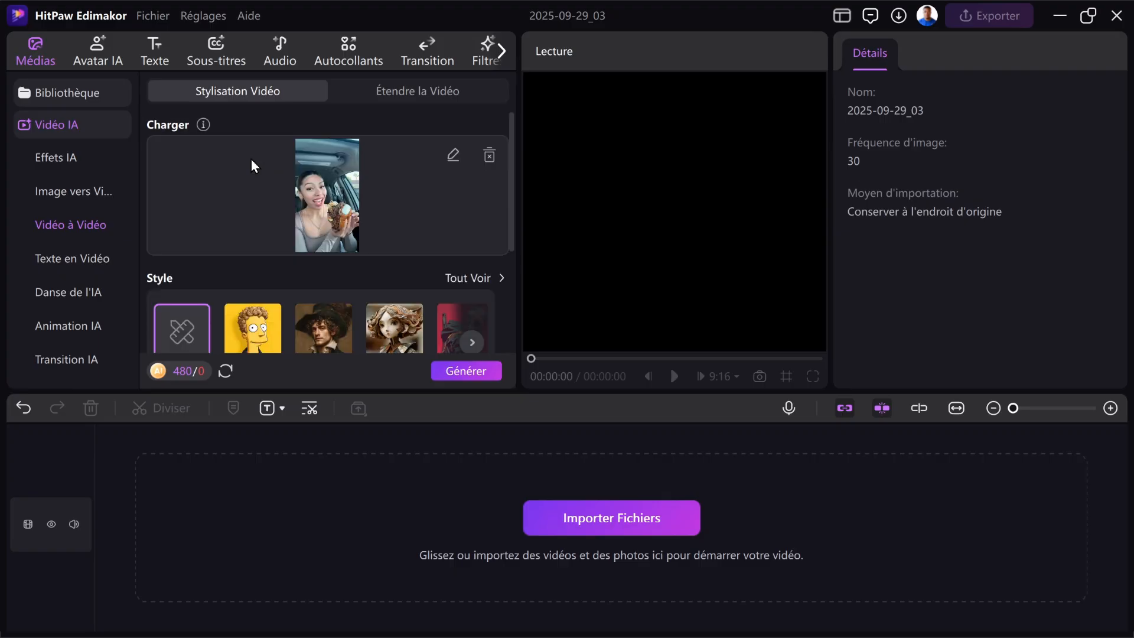
Look through the available styles, choose the Simpson style for the trimmed clip, and generate the stylised video
{"action": "scroll", "coordinate": [251, 158], "scroll_direction": "down", "scroll_amount": 3}
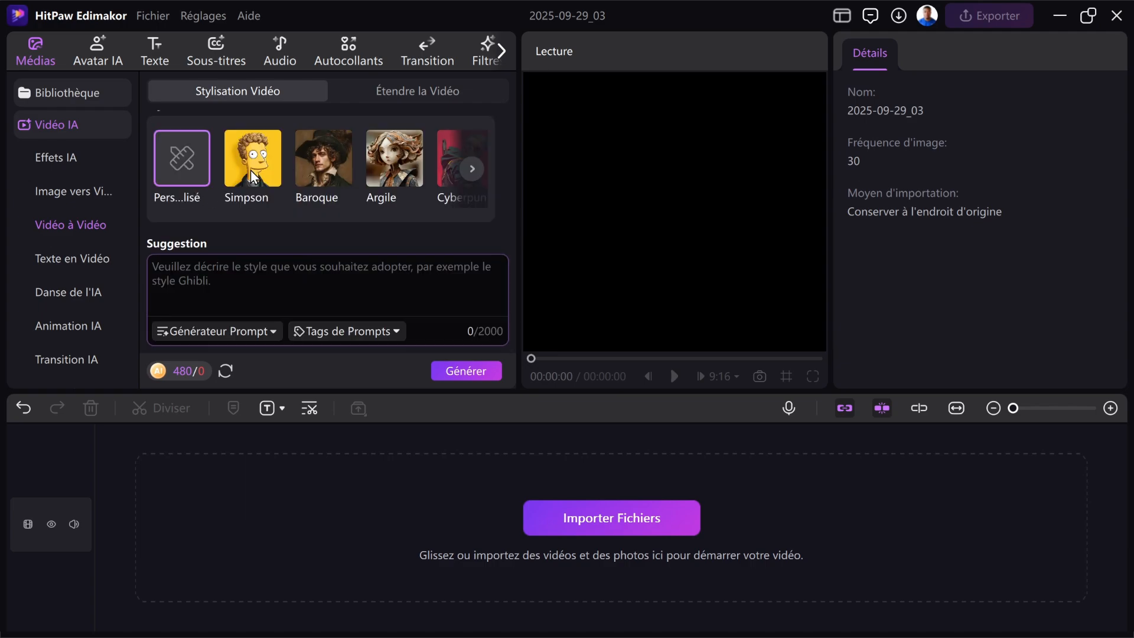
{"action": "scroll", "coordinate": [337, 189], "scroll_direction": "down", "scroll_amount": 2}
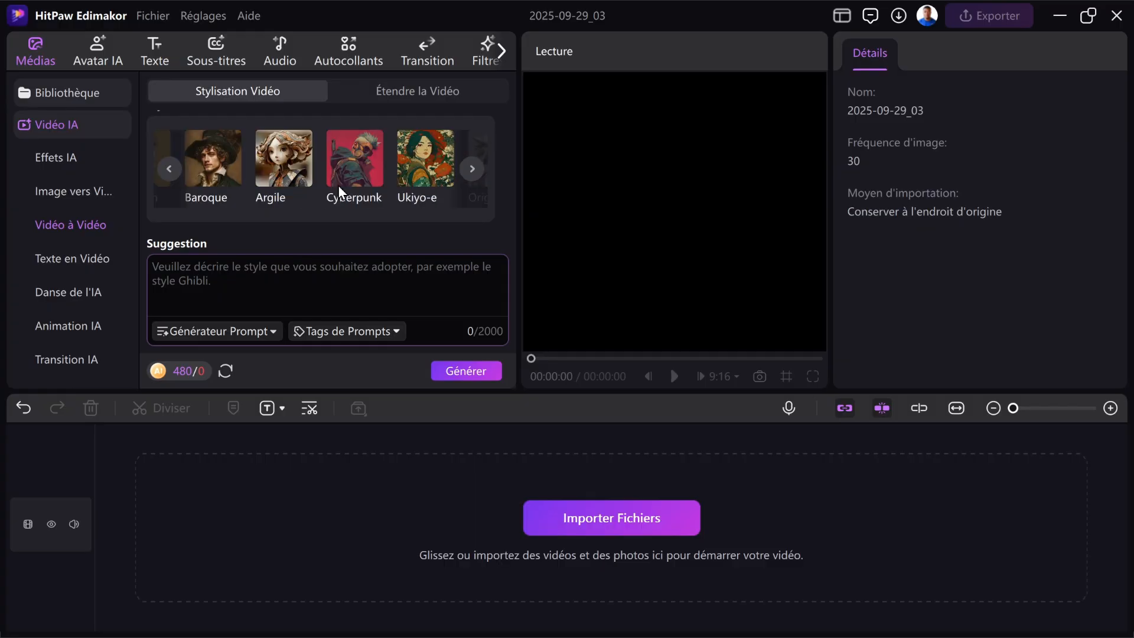
{"action": "scroll", "coordinate": [338, 185], "scroll_direction": "down", "scroll_amount": 4}
{"action": "scroll", "coordinate": [261, 177], "scroll_direction": "up", "scroll_amount": 7}
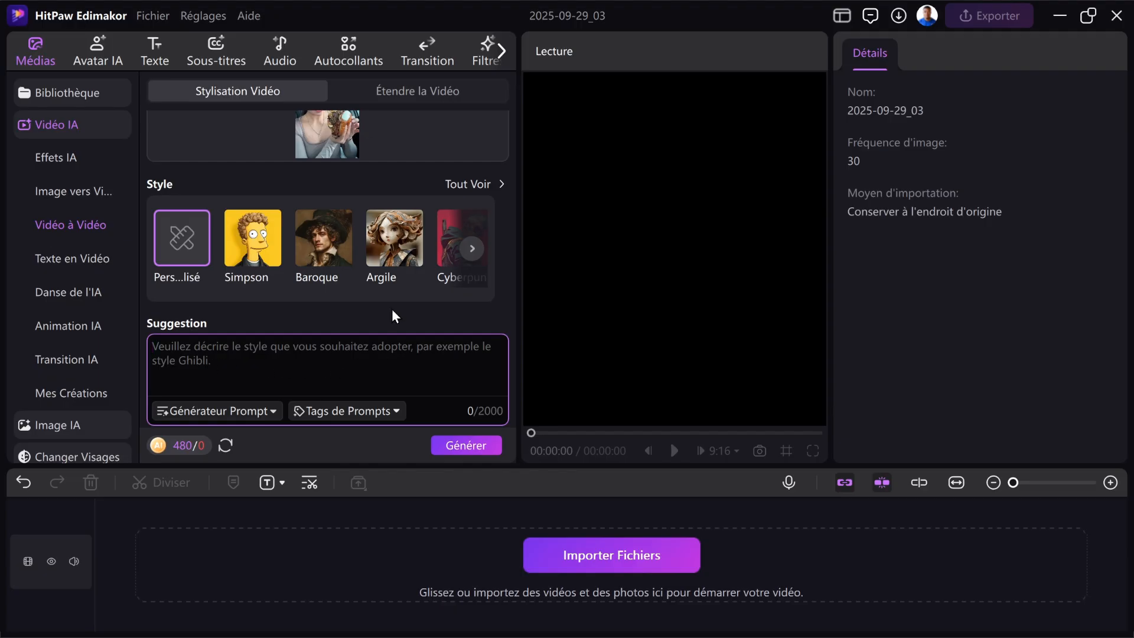
{"action": "scroll", "coordinate": [342, 266], "scroll_direction": "up", "scroll_amount": 2}
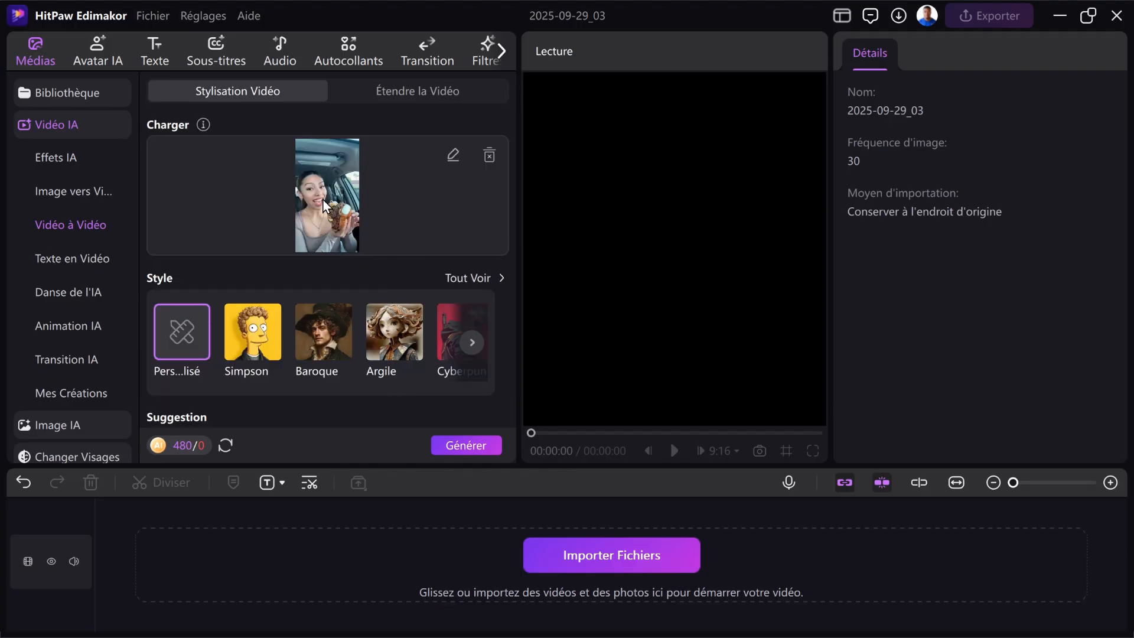
{"action": "left_click", "coordinate": [260, 328]}
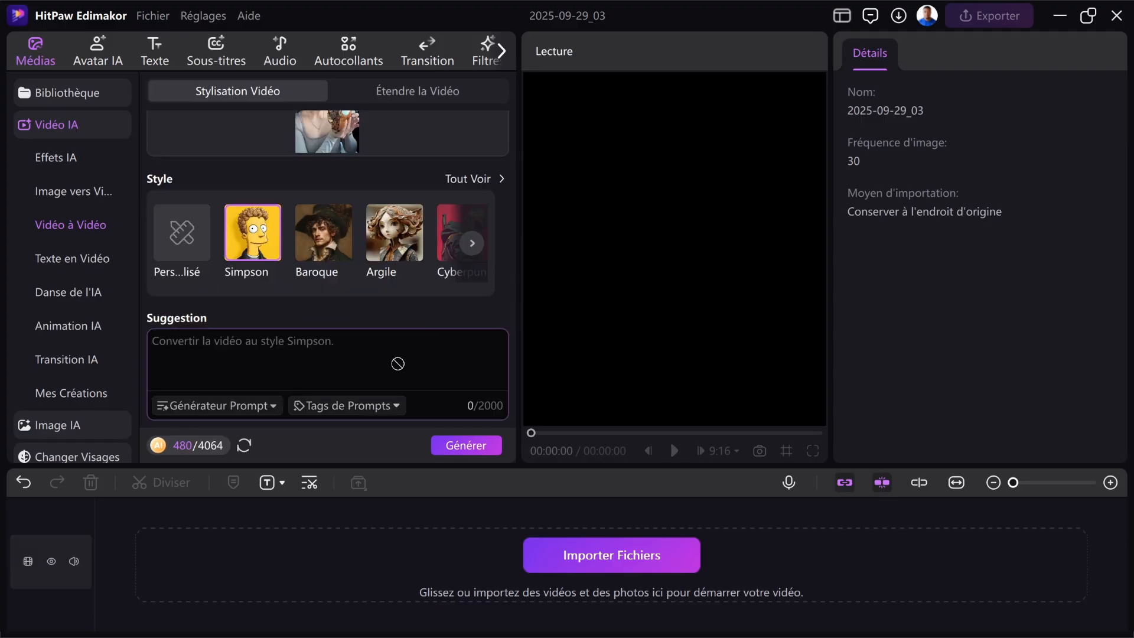
{"action": "left_click", "coordinate": [456, 450]}
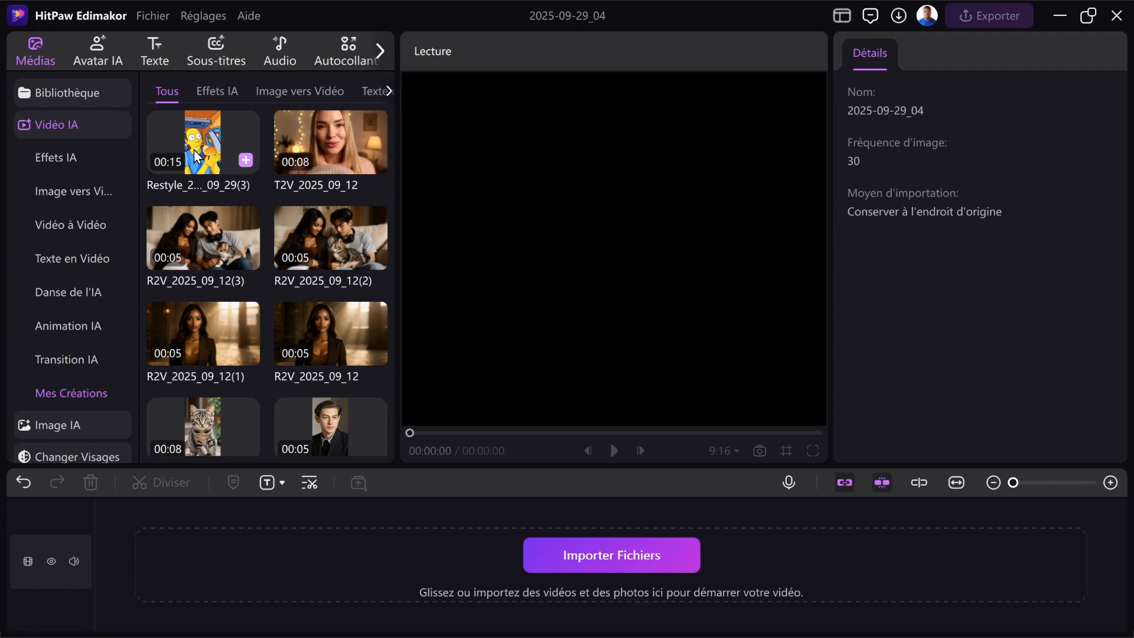
Preview the generated Simpson-style Restyle video and add it to the timeline
{"action": "left_click", "coordinate": [197, 156]}
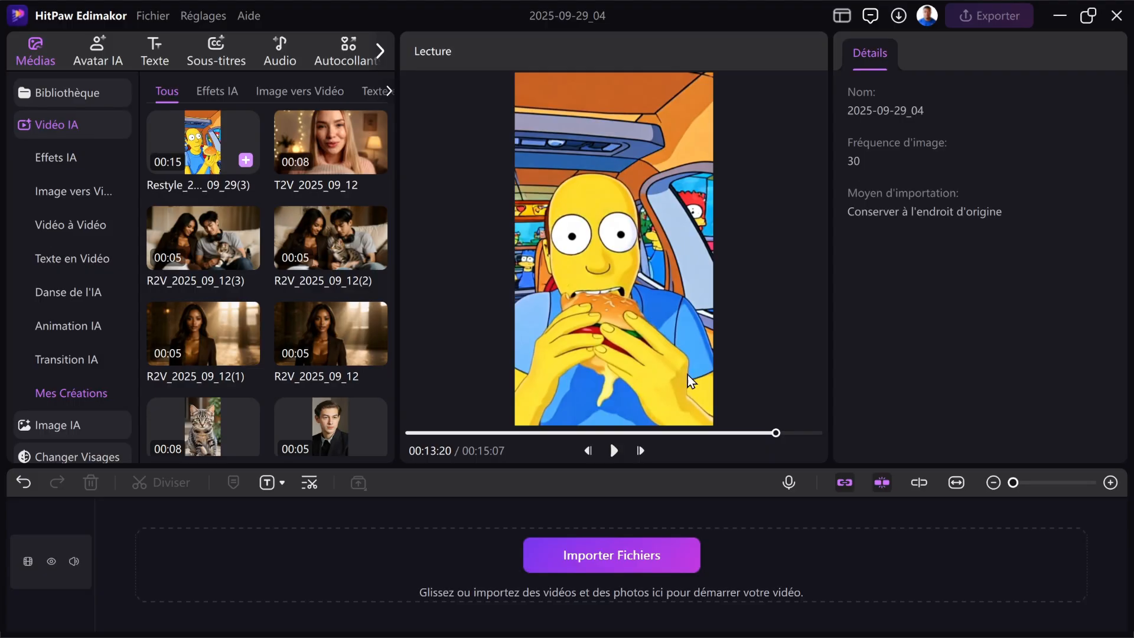
{"action": "left_click", "coordinate": [247, 161]}
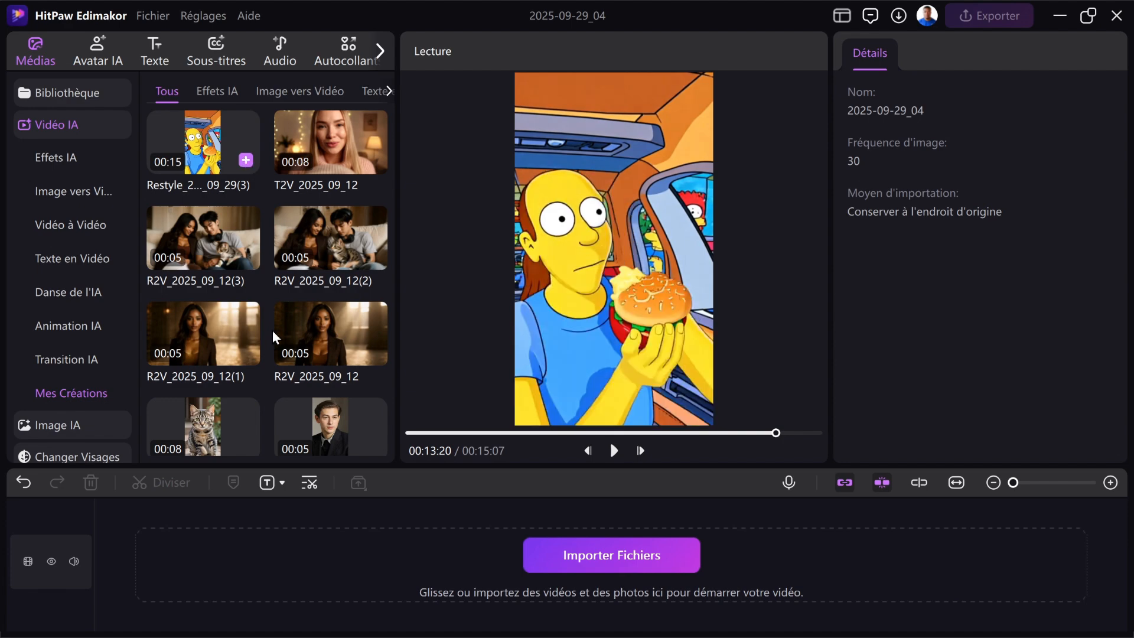
{"action": "left_click", "coordinate": [456, 543]}
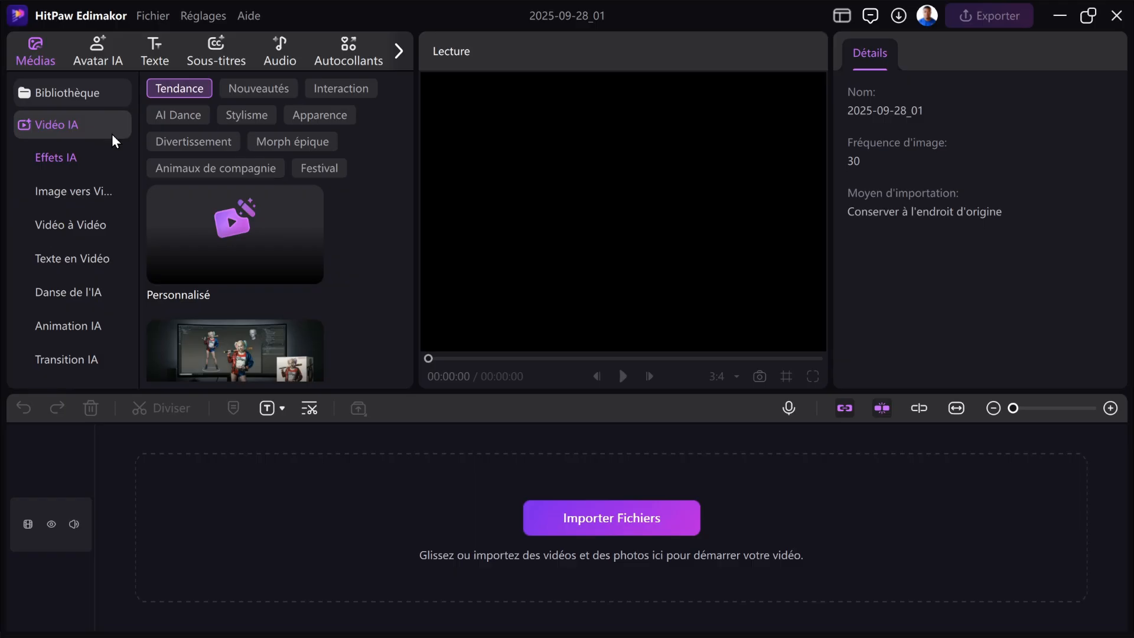
Add the local dropper clip from the library to the timeline and play it through
{"action": "left_click", "coordinate": [87, 95]}
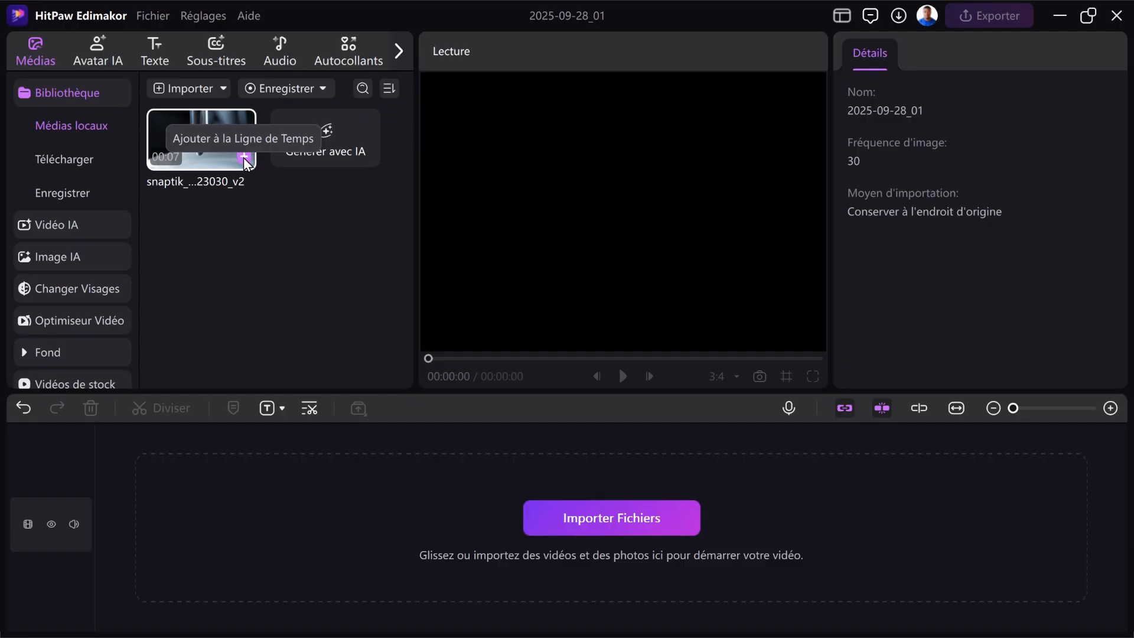
{"action": "left_click", "coordinate": [244, 158]}
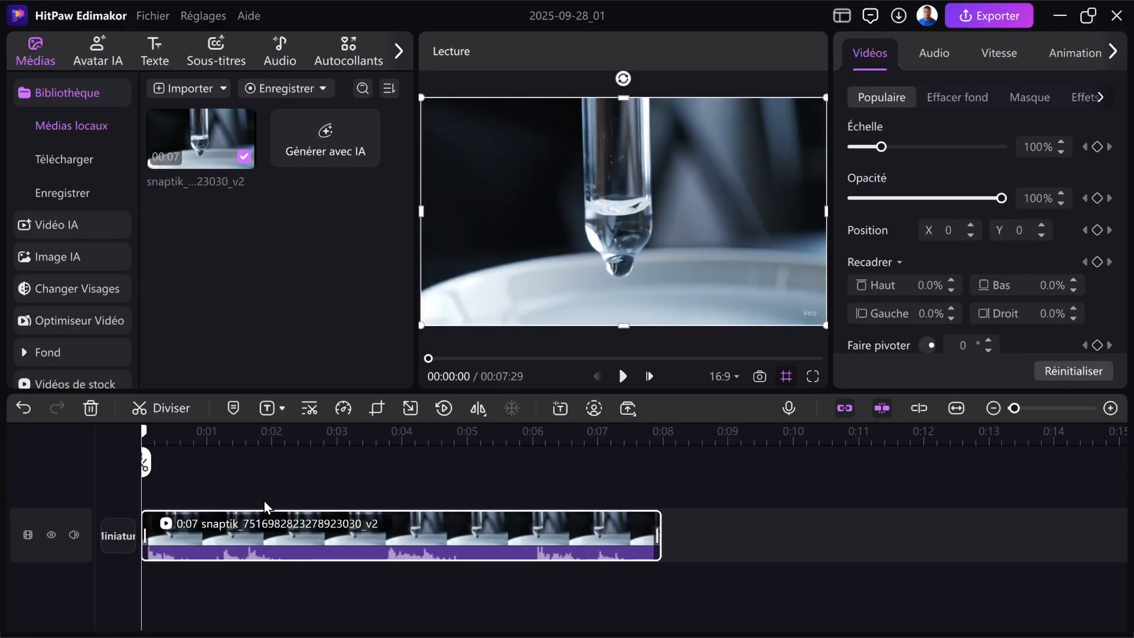
{"action": "left_click", "coordinate": [263, 500]}
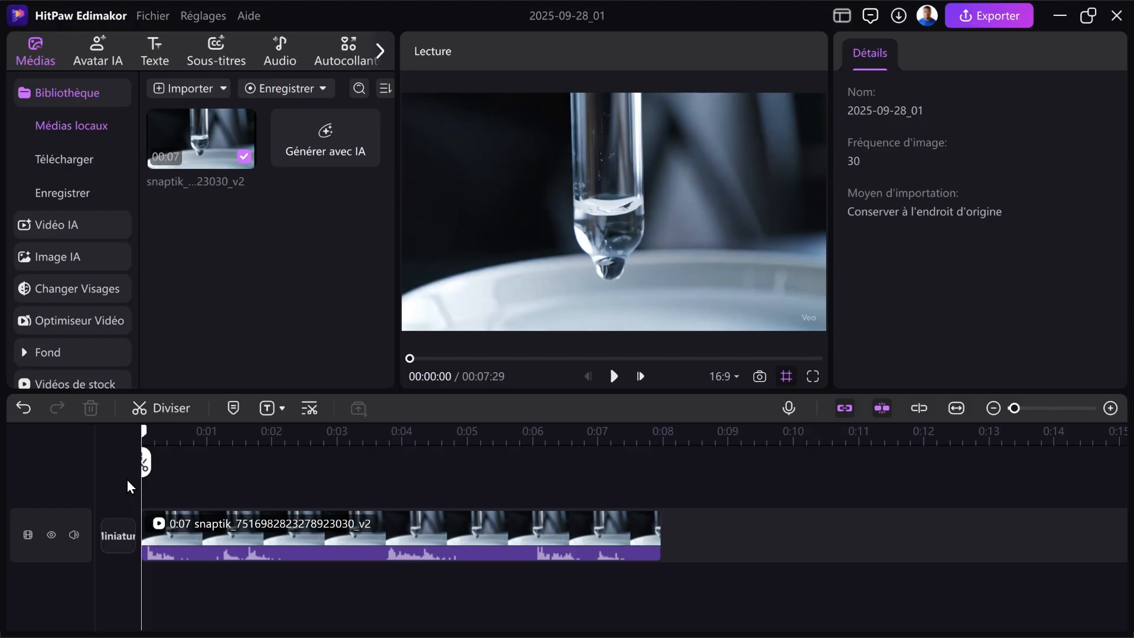
{"action": "key", "text": "space"}
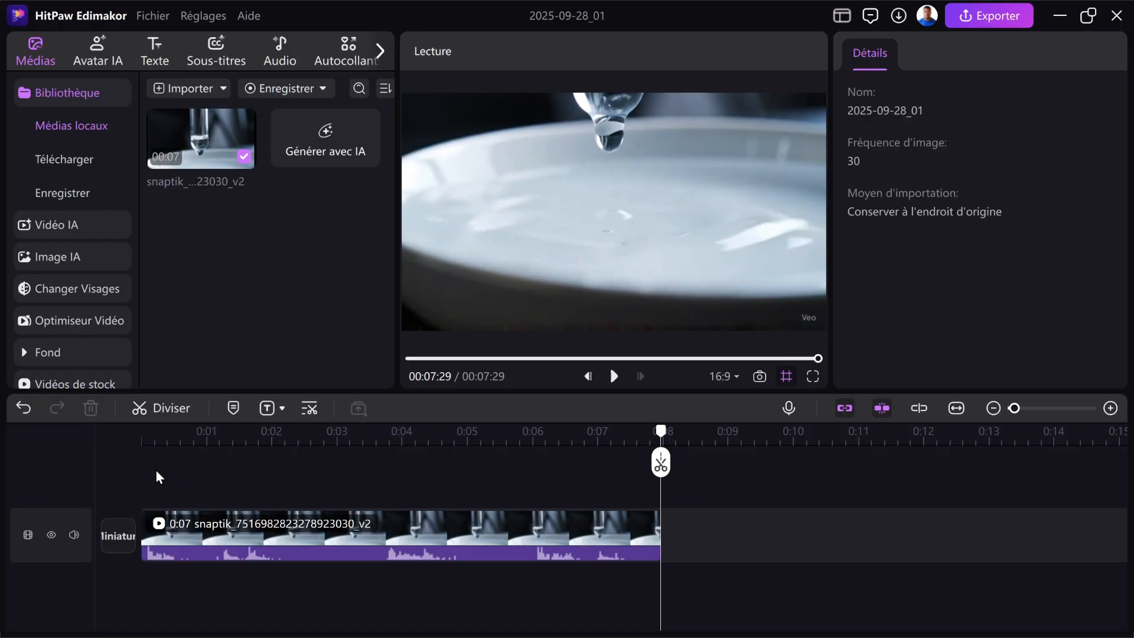
Turn on Inverse for the dropper clip on the timeline and play the reversed video
{"action": "left_click", "coordinate": [325, 537]}
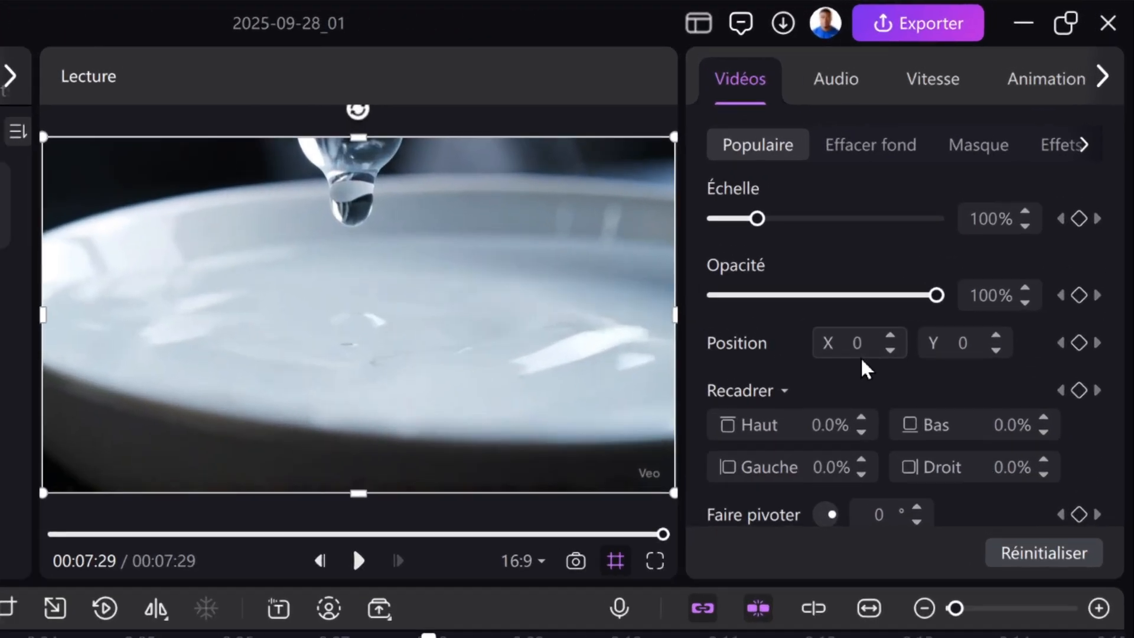
{"action": "scroll", "coordinate": [943, 247], "scroll_direction": "down", "scroll_amount": 3}
{"action": "scroll", "coordinate": [916, 195], "scroll_direction": "up", "scroll_amount": 3}
{"action": "scroll", "coordinate": [817, 422], "scroll_direction": "down", "scroll_amount": 3}
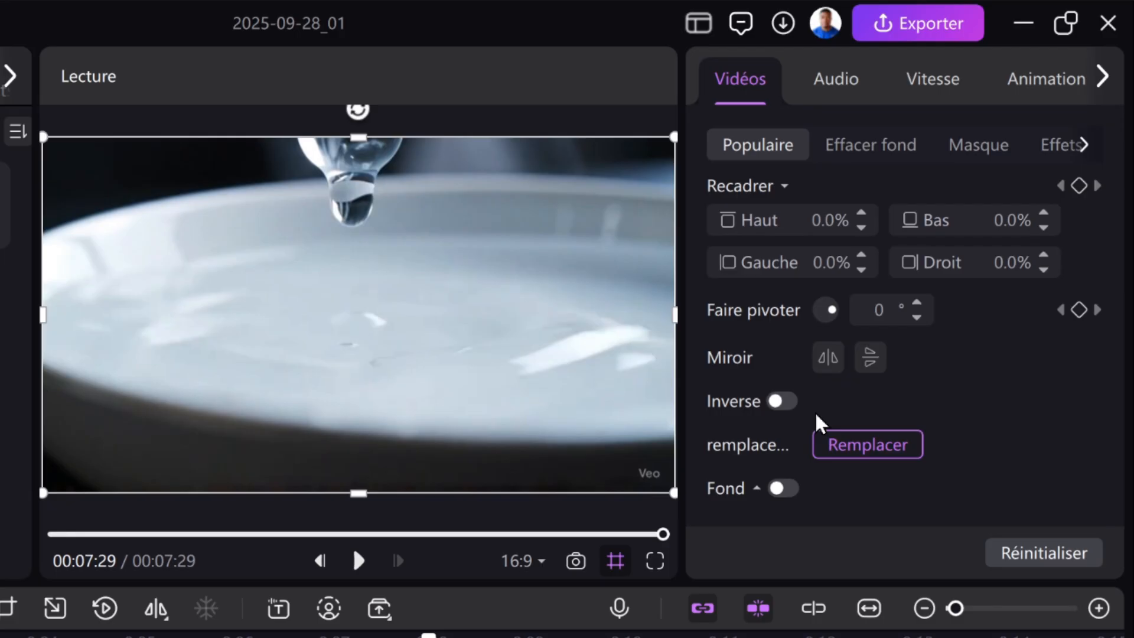
{"action": "left_click", "coordinate": [776, 404]}
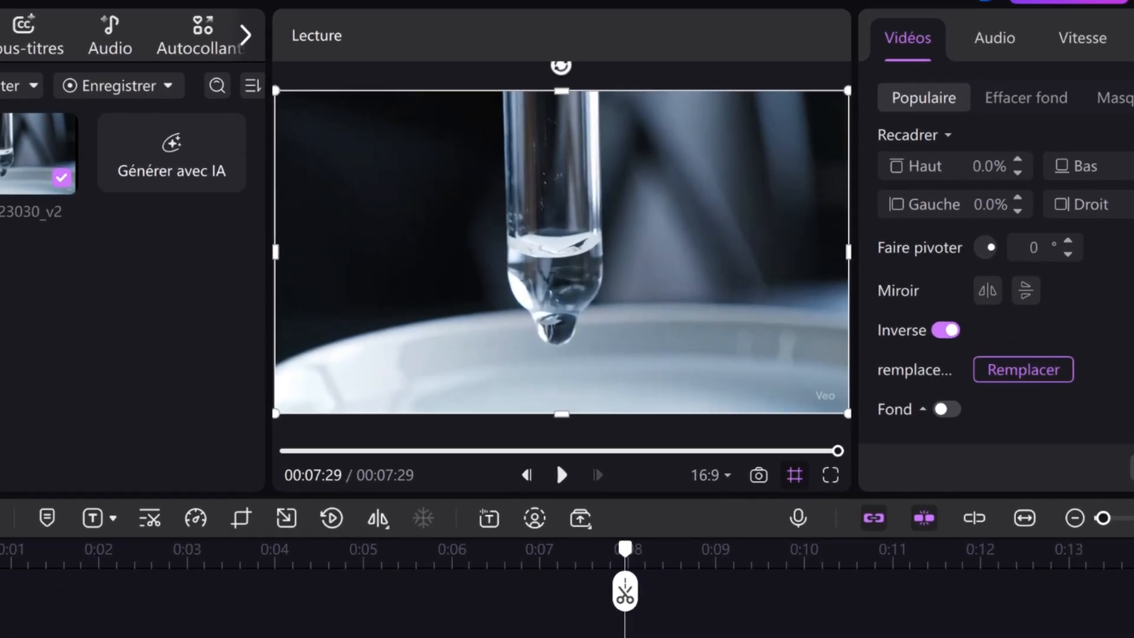
{"action": "left_click", "coordinate": [153, 481]}
{"action": "key", "text": "space"}
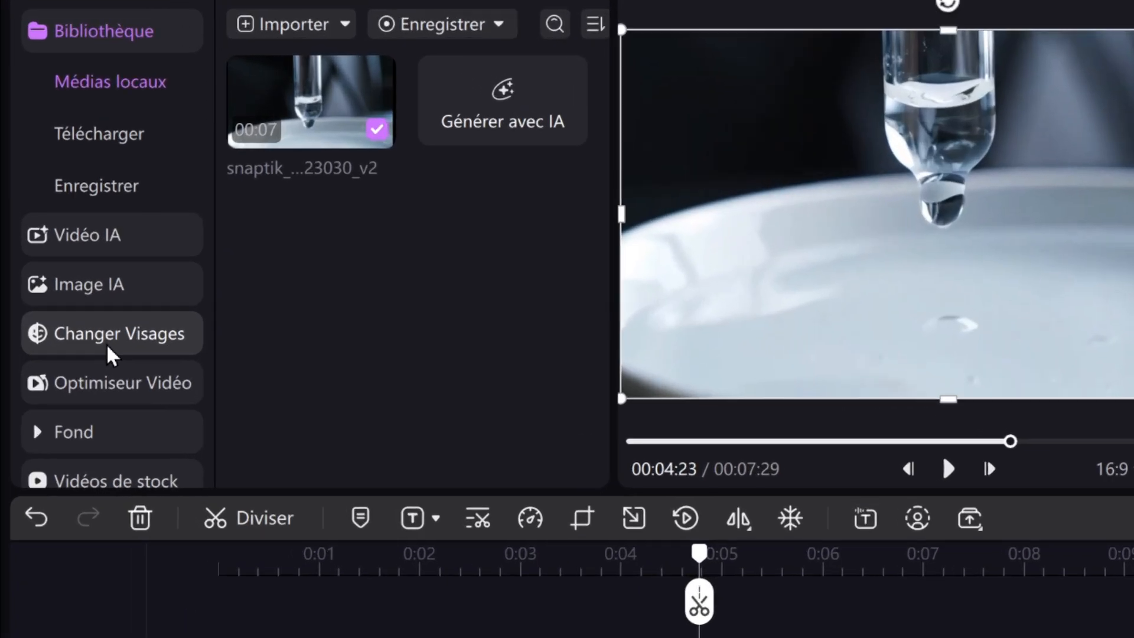
Examine the remaining media tools and the Texte, Sous-titres, Audio, Filtres and Transition libraries, with the playhead near the clip's start
{"action": "scroll", "coordinate": [72, 290], "scroll_direction": "down", "scroll_amount": 2}
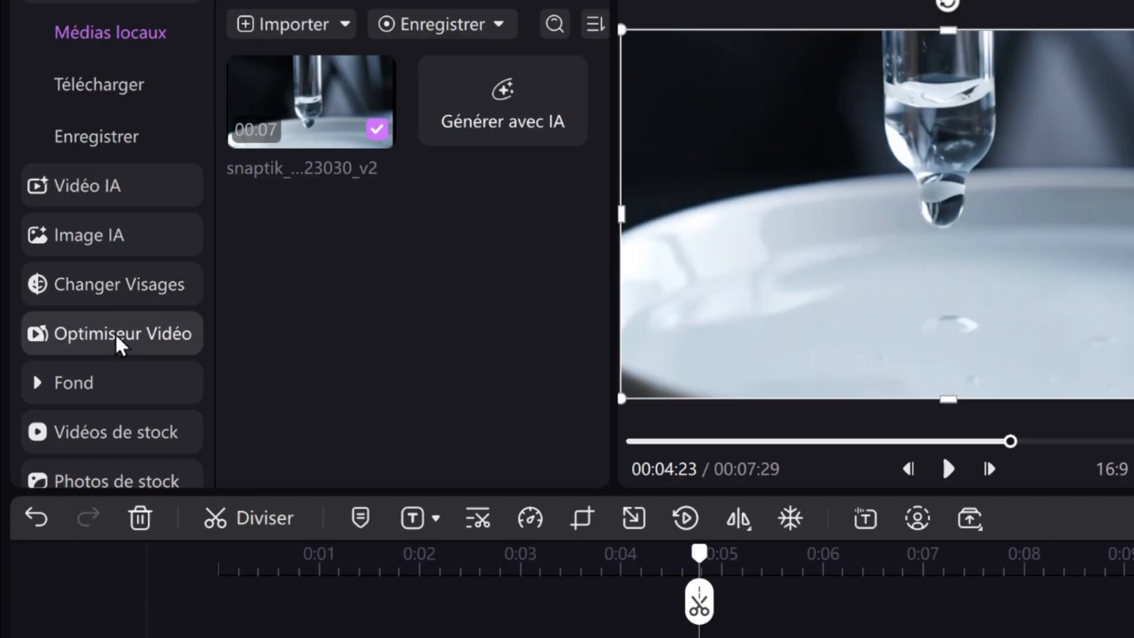
{"action": "scroll", "coordinate": [99, 168], "scroll_direction": "down", "scroll_amount": 1}
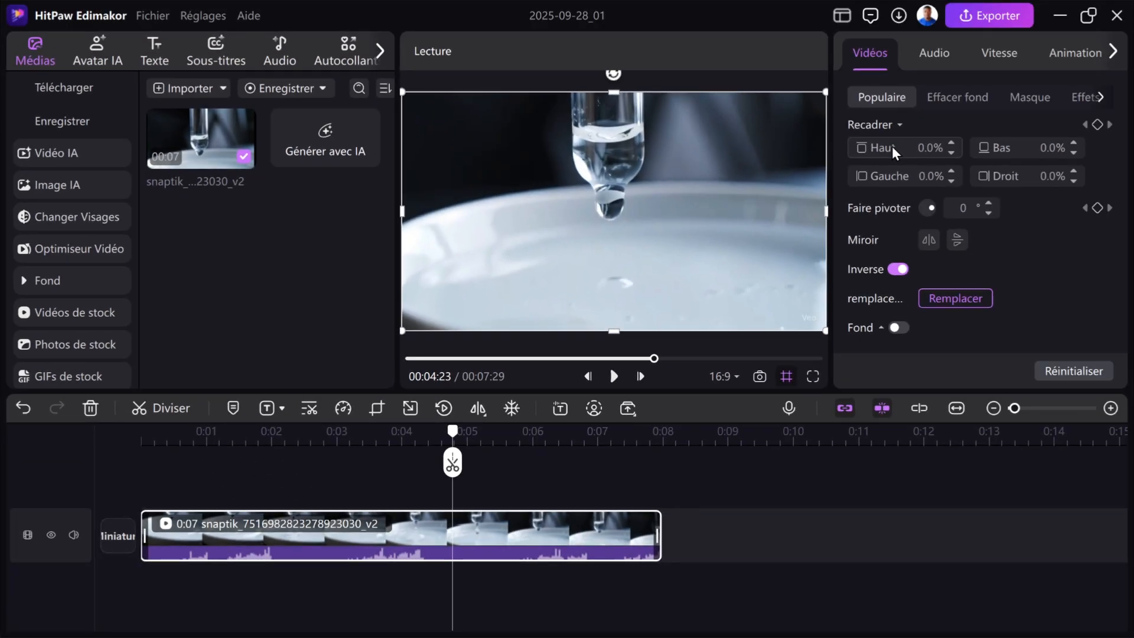
{"action": "left_click", "coordinate": [151, 437]}
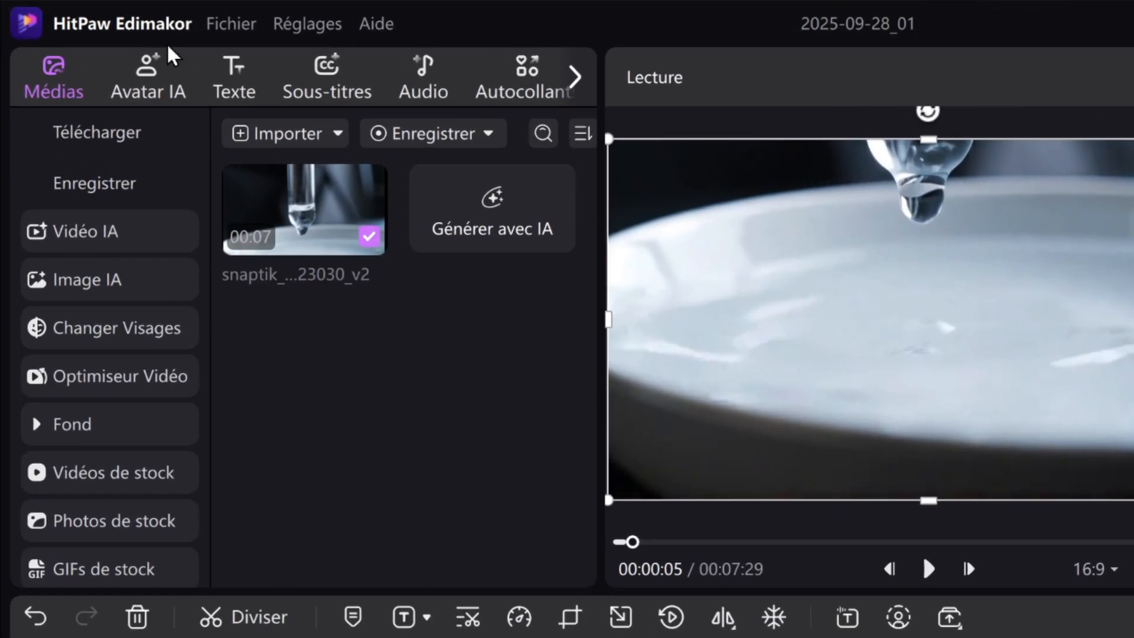
{"action": "left_click", "coordinate": [230, 89]}
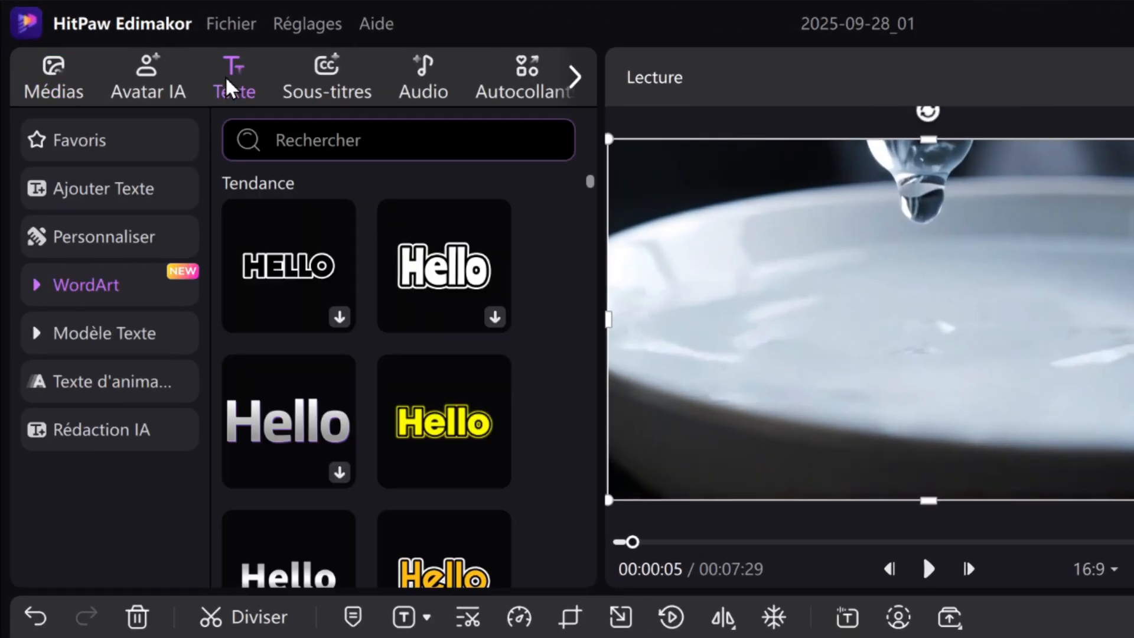
{"action": "left_click", "coordinate": [319, 89]}
{"action": "left_click", "coordinate": [465, 83]}
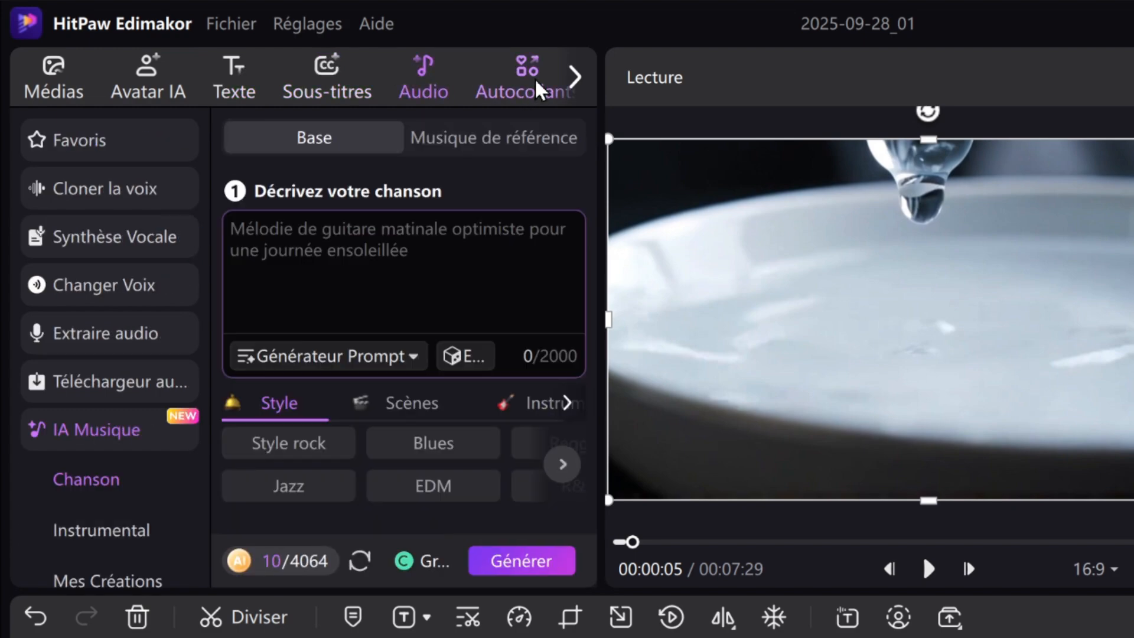
{"action": "left_click", "coordinate": [549, 94]}
{"action": "left_click", "coordinate": [498, 83]}
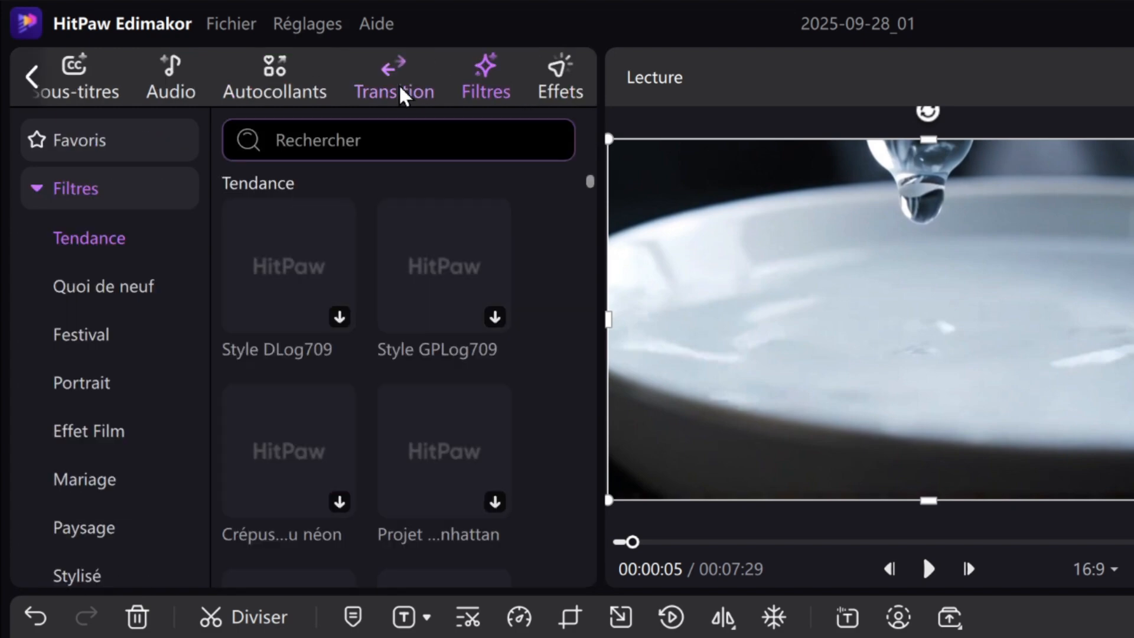
{"action": "left_click", "coordinate": [403, 94]}
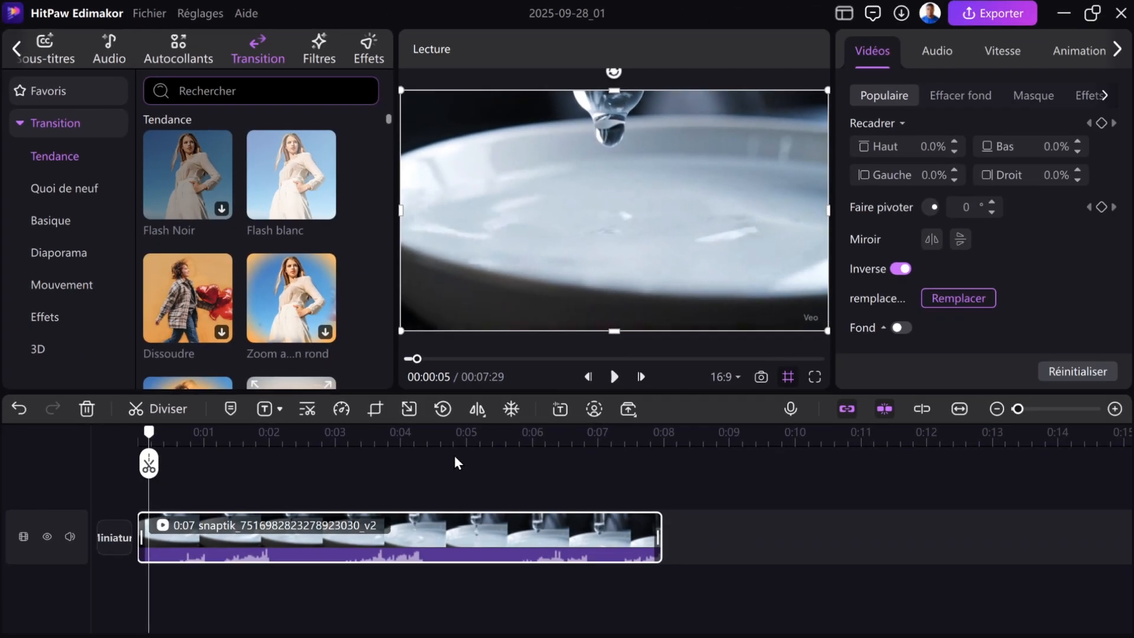
Open the export settings, set the video resolution to 4K, and check the available formats while keeping MP4
{"action": "left_click", "coordinate": [1023, 20]}
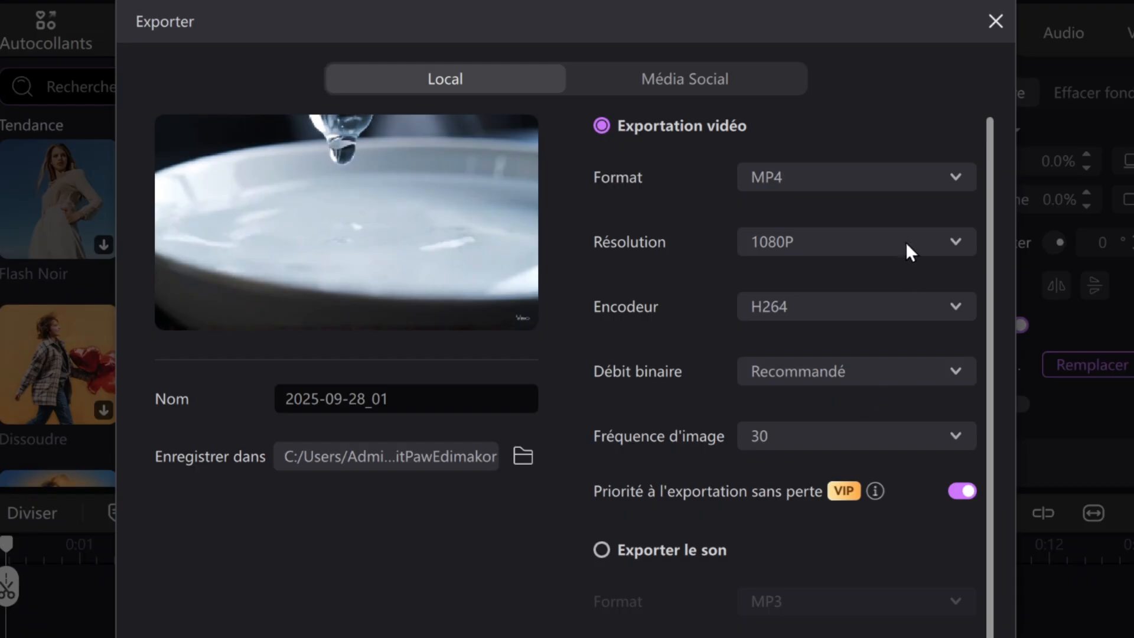
{"action": "left_click", "coordinate": [956, 242]}
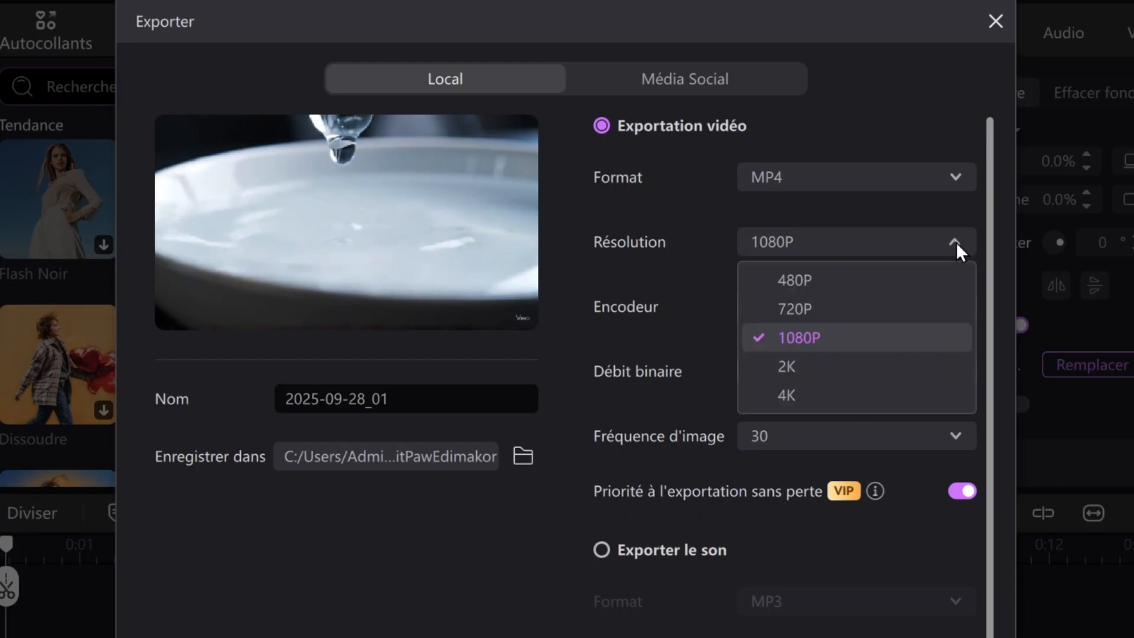
{"action": "left_click", "coordinate": [853, 396]}
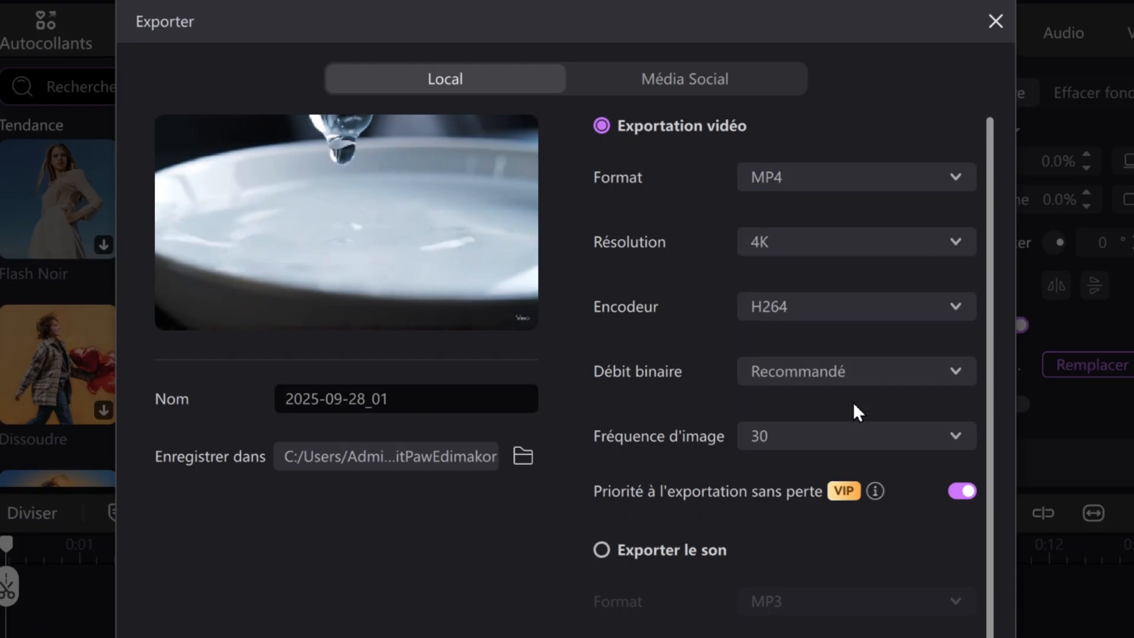
{"action": "left_click", "coordinate": [953, 179]}
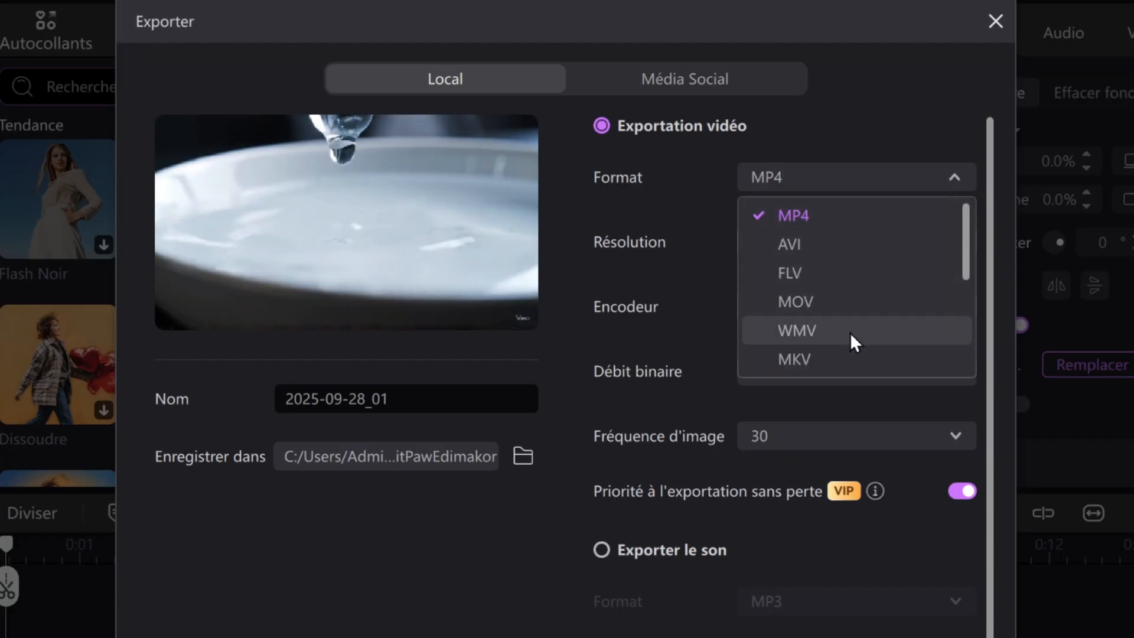
{"action": "left_click", "coordinate": [952, 172]}
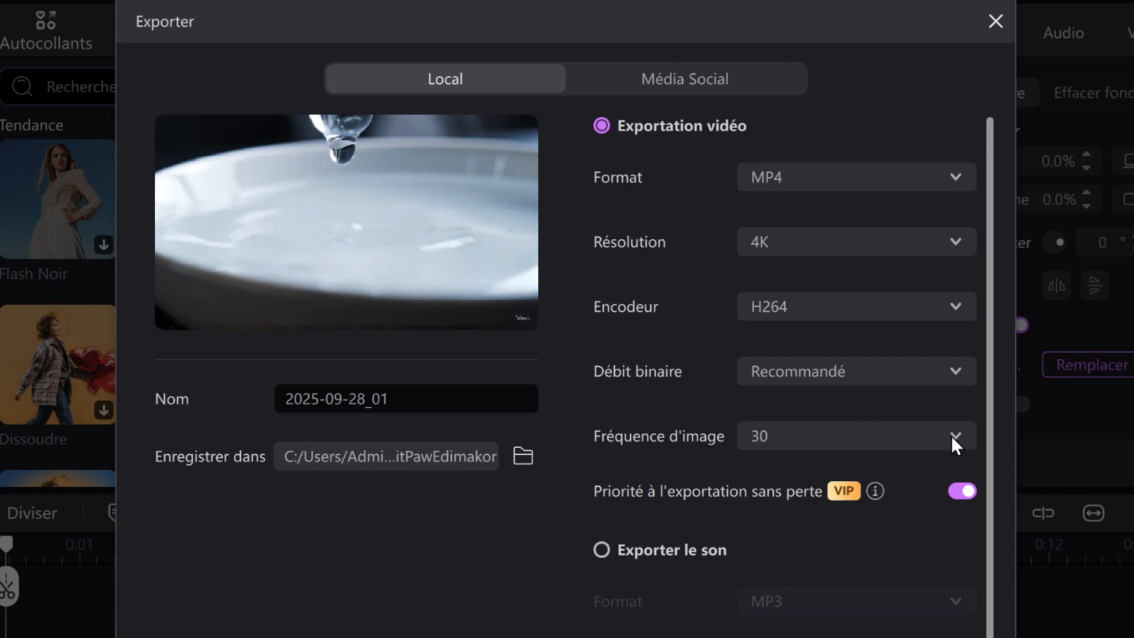
Review the Média Social publishing options and the remaining local export settings
{"action": "scroll", "coordinate": [952, 437], "scroll_direction": "down", "scroll_amount": 1}
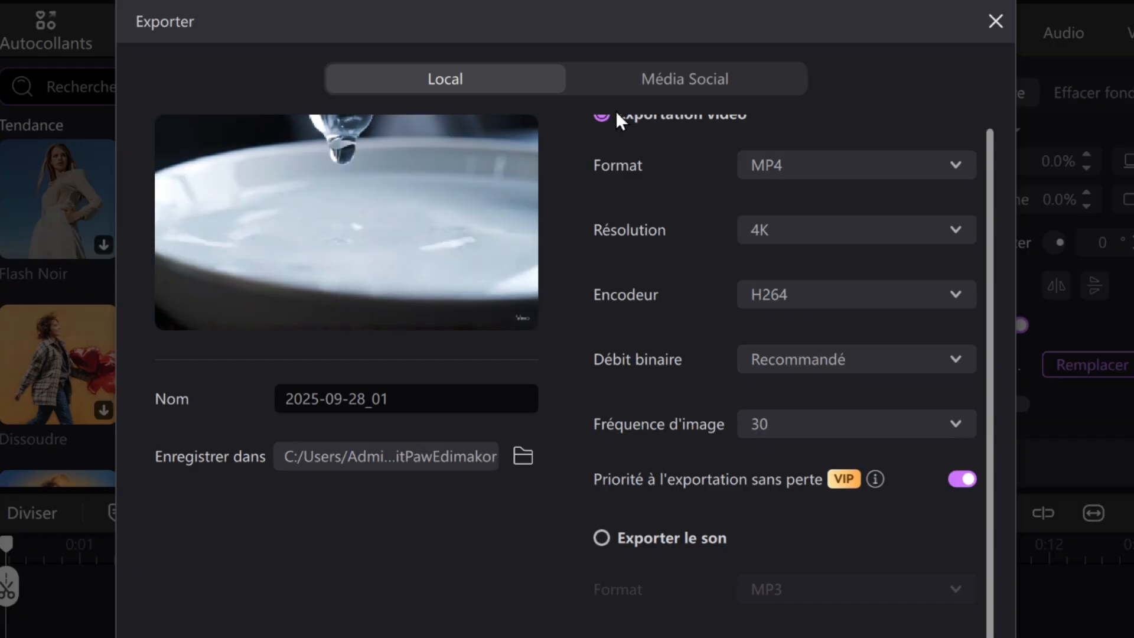
{"action": "scroll", "coordinate": [618, 335], "scroll_direction": "up", "scroll_amount": 1}
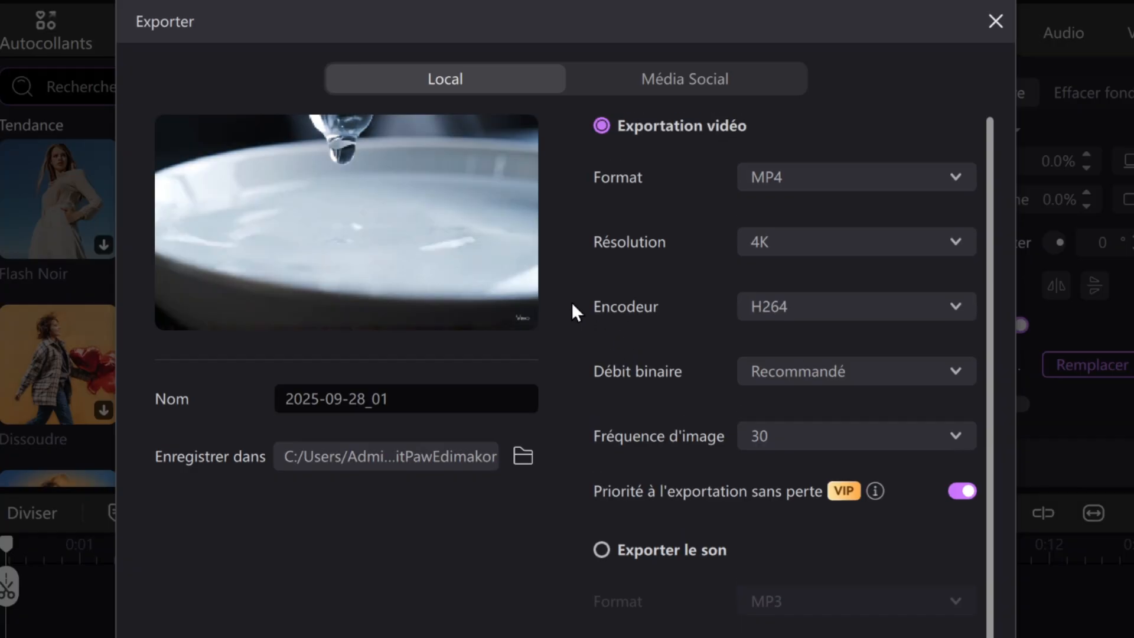
{"action": "left_click", "coordinate": [633, 80]}
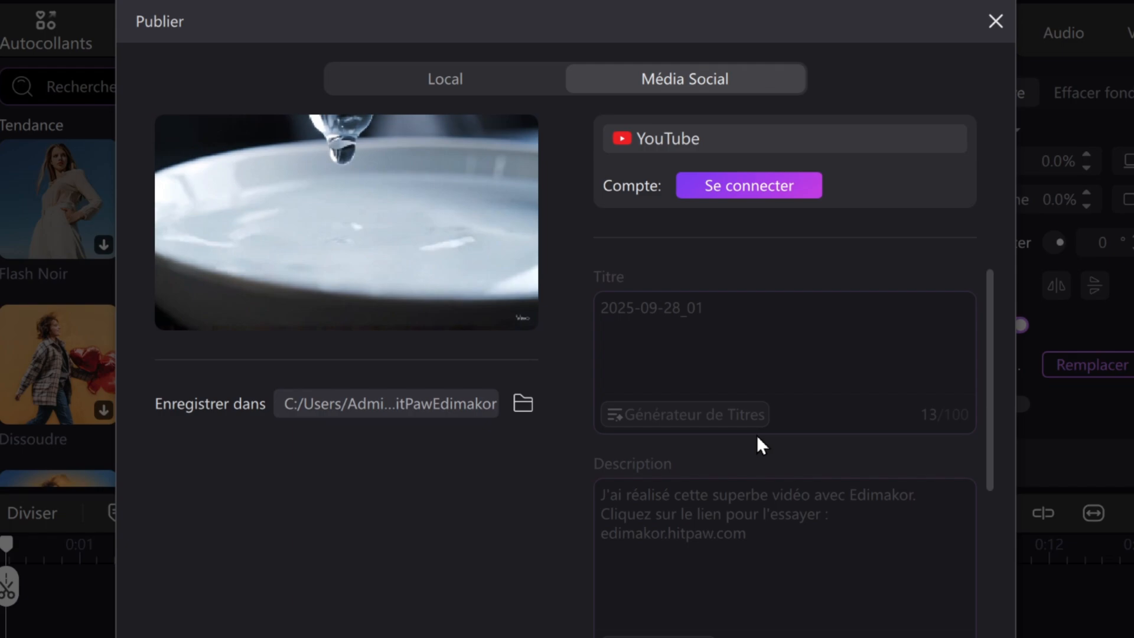
{"action": "left_click", "coordinate": [471, 89]}
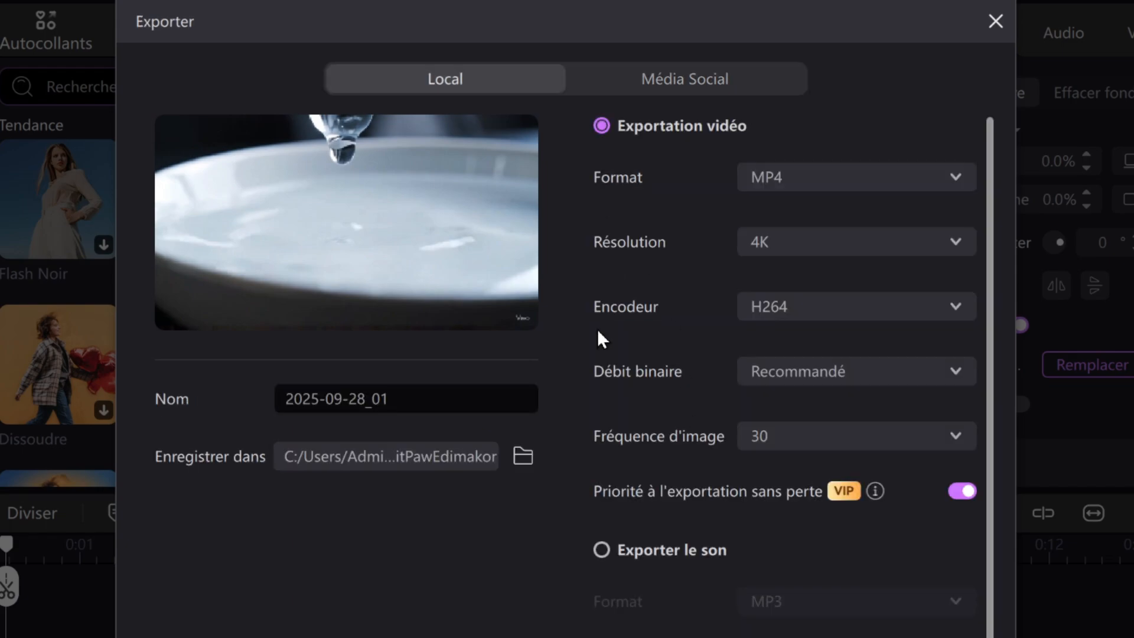
{"action": "scroll", "coordinate": [719, 455], "scroll_direction": "down", "scroll_amount": 2}
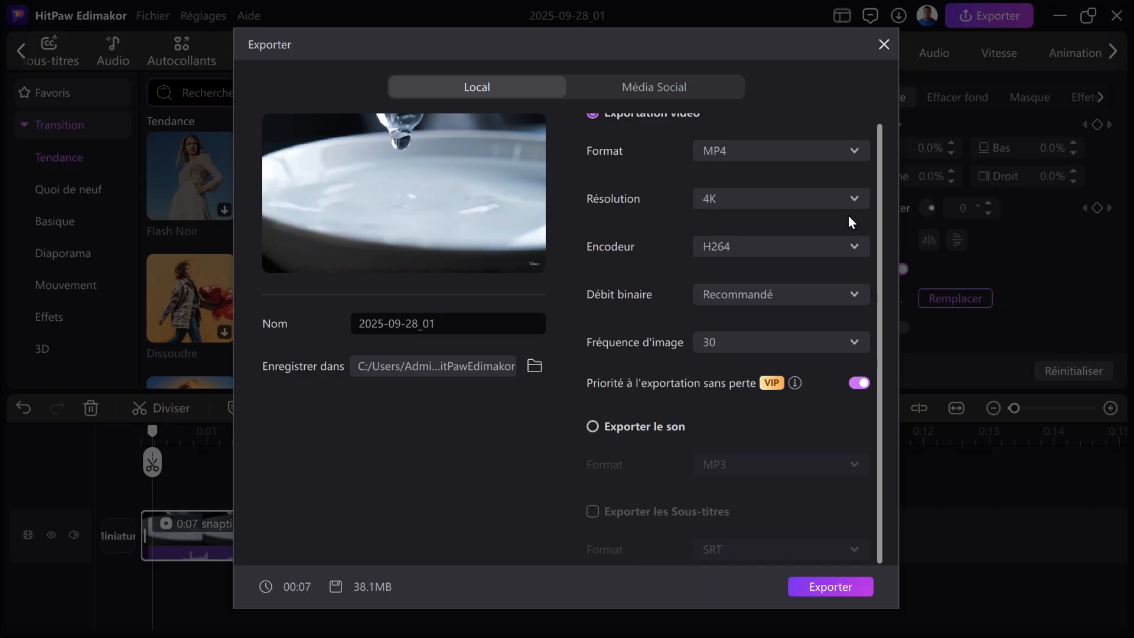